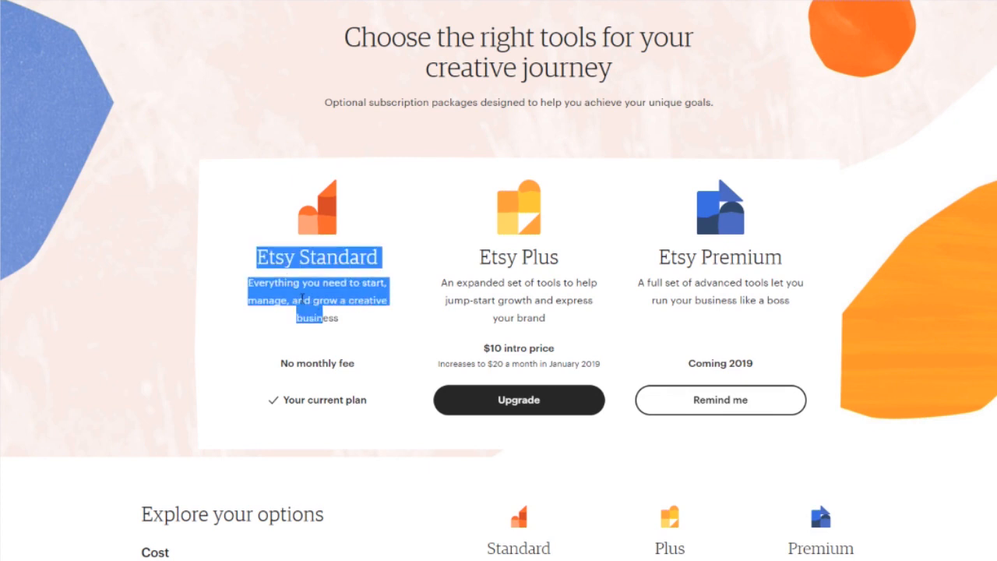
Compare the descriptions and monthly prices of the Etsy Standard and Etsy Plus plans.
{"action": "left_click", "coordinate": [256, 260]}
{"action": "left_click_drag", "start_coordinate": [259, 216], "coordinate": [350, 425]}
{"action": "left_click", "coordinate": [333, 362]}
{"action": "left_click_drag", "start_coordinate": [260, 236], "coordinate": [304, 328]}
{"action": "left_click", "coordinate": [300, 304]}
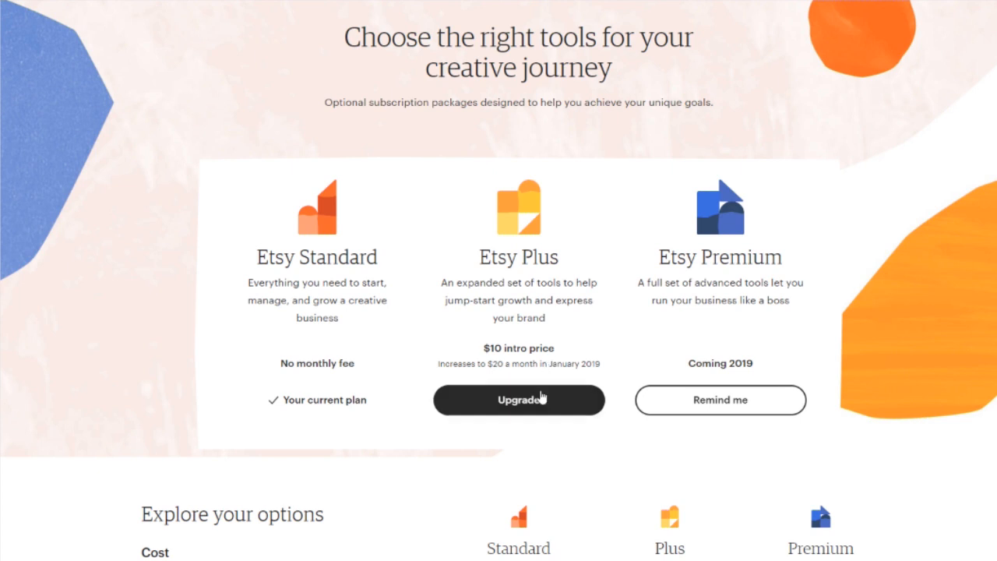
{"action": "left_click_drag", "start_coordinate": [484, 348], "coordinate": [516, 349]}
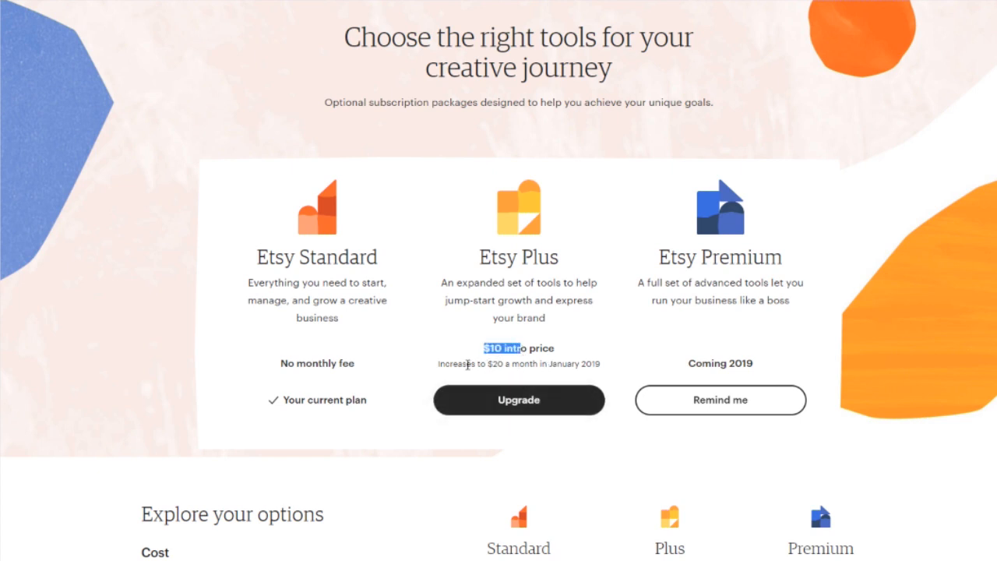
{"action": "left_click_drag", "start_coordinate": [498, 365], "coordinate": [556, 370]}
{"action": "left_click", "coordinate": [574, 376]}
Review the monthly fee, listing credits and Promoted Listing credits in the plan comparison table.
{"action": "scroll", "coordinate": [553, 343], "scroll_direction": "down", "scroll_amount": 6}
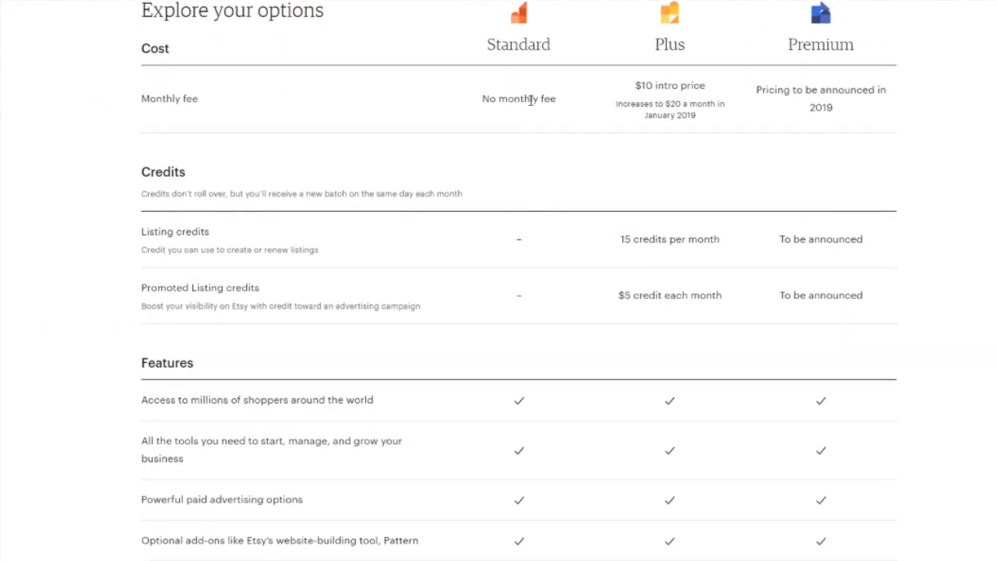
{"action": "scroll", "coordinate": [582, 171], "scroll_direction": "down", "scroll_amount": 1}
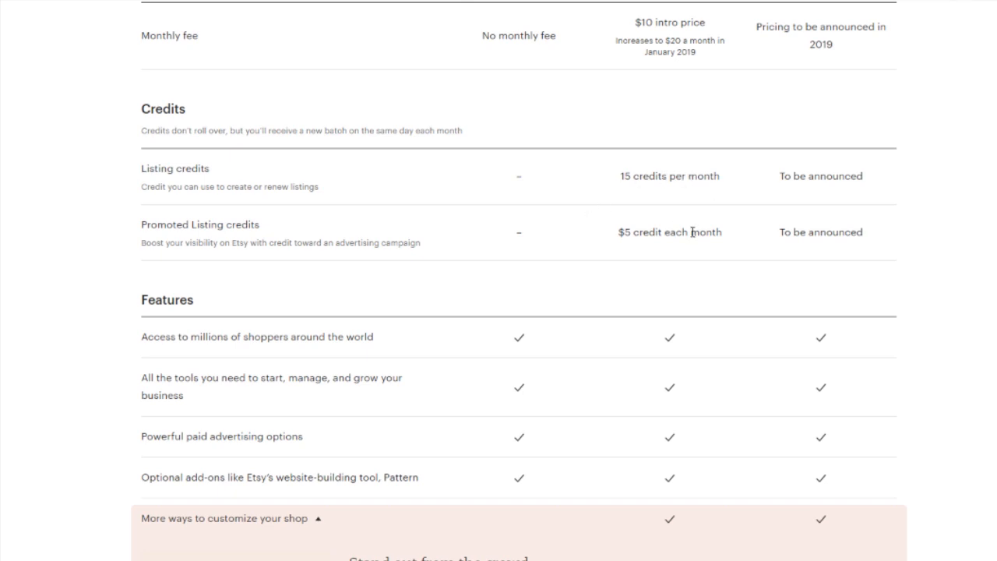
{"action": "left_click_drag", "start_coordinate": [612, 179], "coordinate": [675, 187]}
{"action": "left_click", "coordinate": [655, 174]}
{"action": "left_click_drag", "start_coordinate": [621, 232], "coordinate": [646, 231]}
{"action": "left_click", "coordinate": [656, 231]}
{"action": "scroll", "coordinate": [734, 312], "scroll_direction": "down", "scroll_amount": 2}
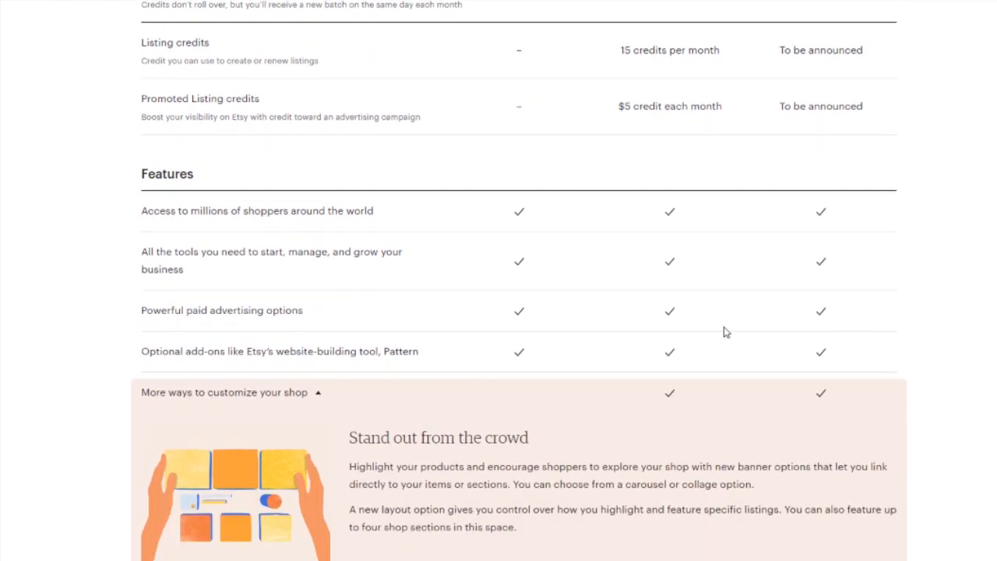
Read through the plan features list and the subscription questions and answers further down the page.
{"action": "scroll", "coordinate": [527, 334], "scroll_direction": "down", "scroll_amount": 3}
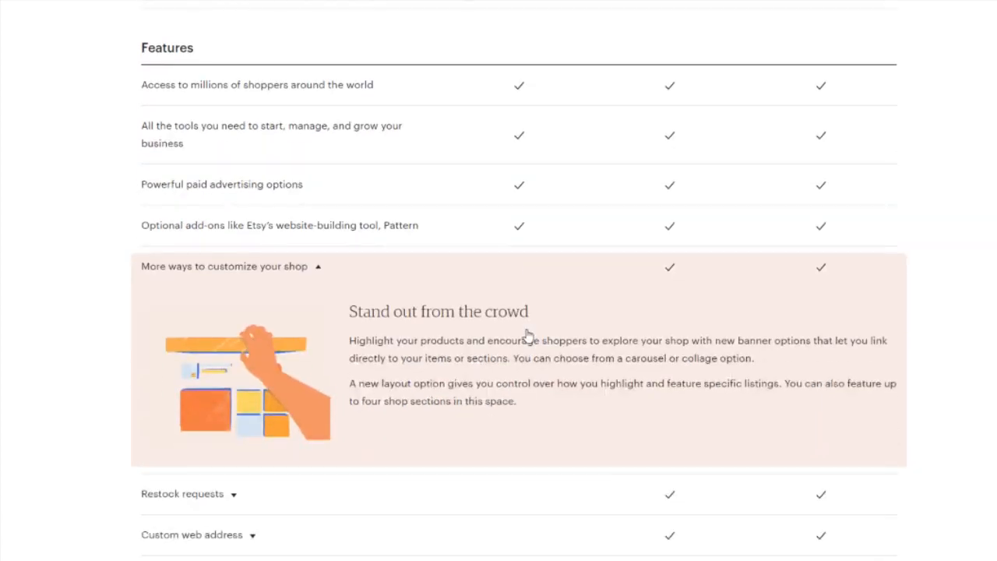
{"action": "scroll", "coordinate": [602, 347], "scroll_direction": "down", "scroll_amount": 7}
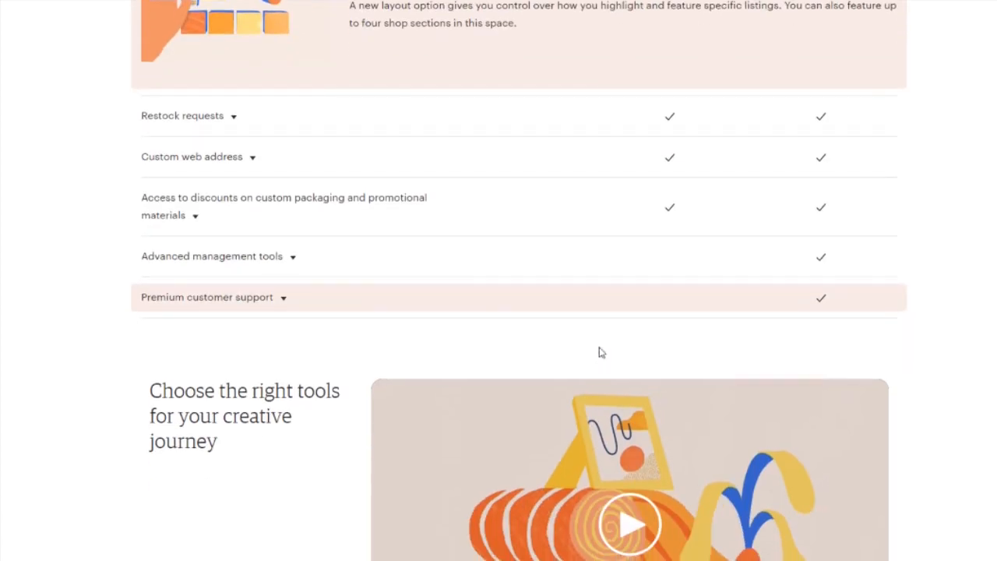
{"action": "scroll", "coordinate": [600, 353], "scroll_direction": "down", "scroll_amount": 3}
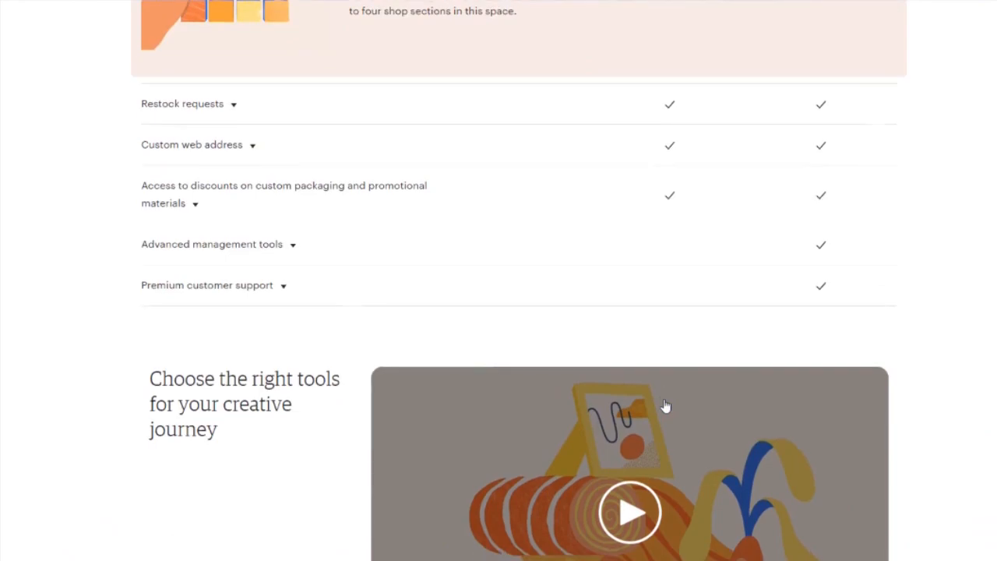
{"action": "scroll", "coordinate": [663, 407], "scroll_direction": "down", "scroll_amount": 15}
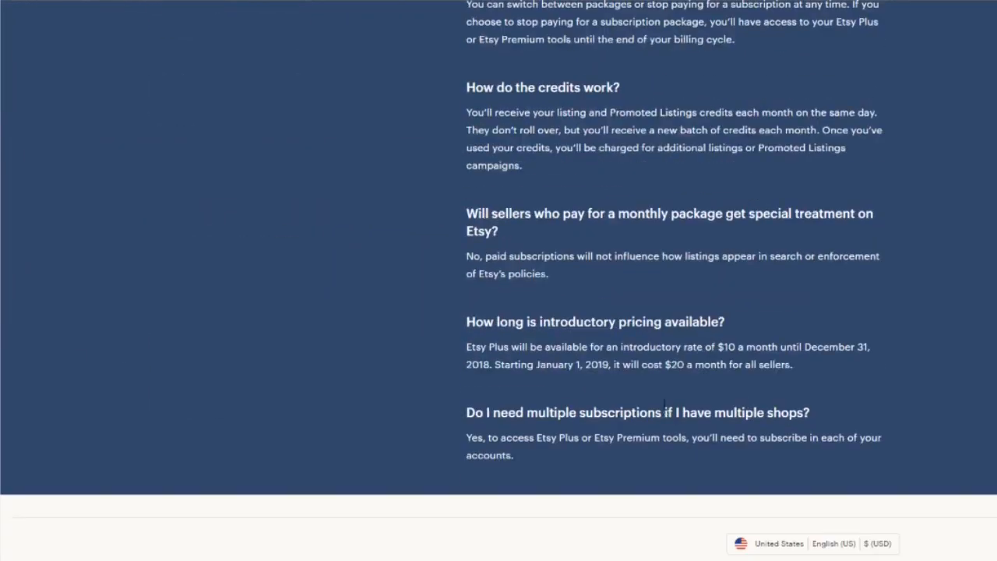
{"action": "scroll", "coordinate": [663, 407], "scroll_direction": "up", "scroll_amount": 6}
{"action": "scroll", "coordinate": [225, 232], "scroll_direction": "up", "scroll_amount": 5}
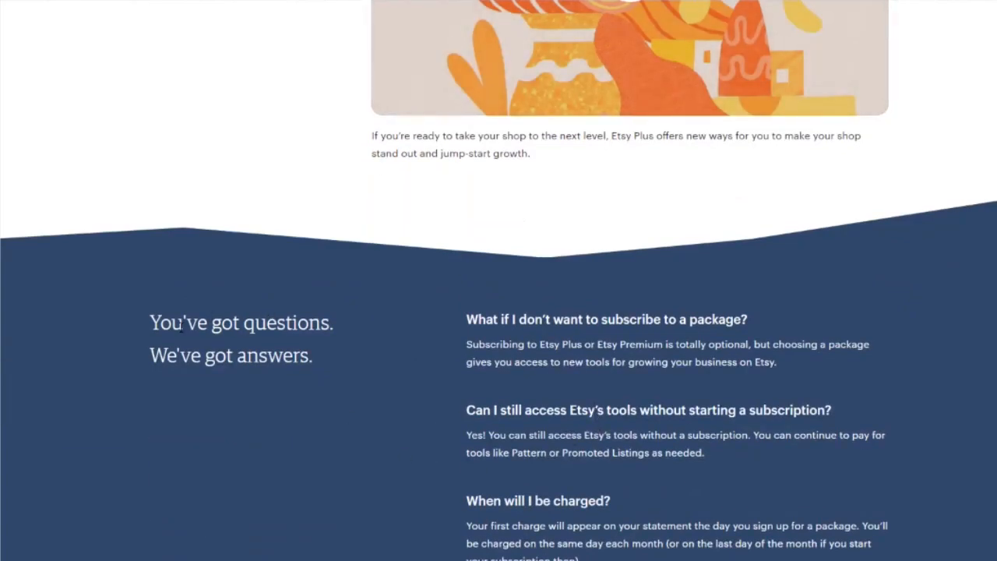
{"action": "left_click_drag", "start_coordinate": [181, 328], "coordinate": [312, 357]}
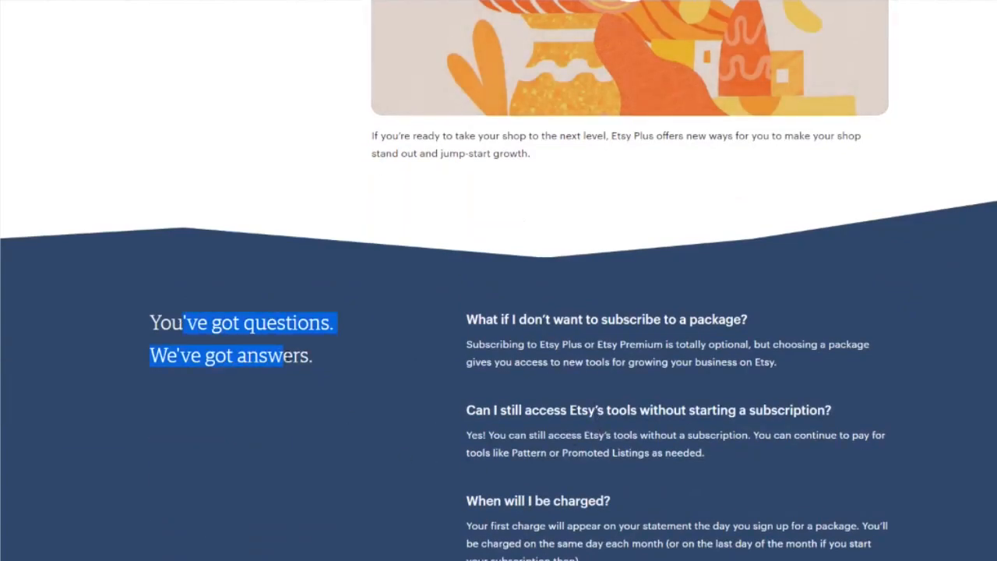
{"action": "scroll", "coordinate": [610, 446], "scroll_direction": "down", "scroll_amount": 10}
{"action": "scroll", "coordinate": [587, 347], "scroll_direction": "up", "scroll_amount": 15}
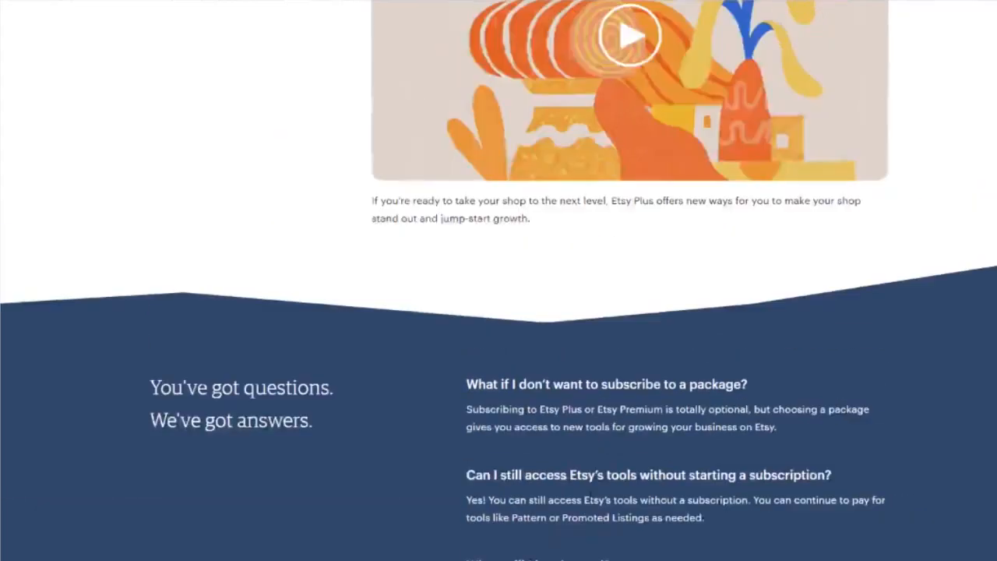
{"action": "scroll", "coordinate": [596, 496], "scroll_direction": "up", "scroll_amount": 3}
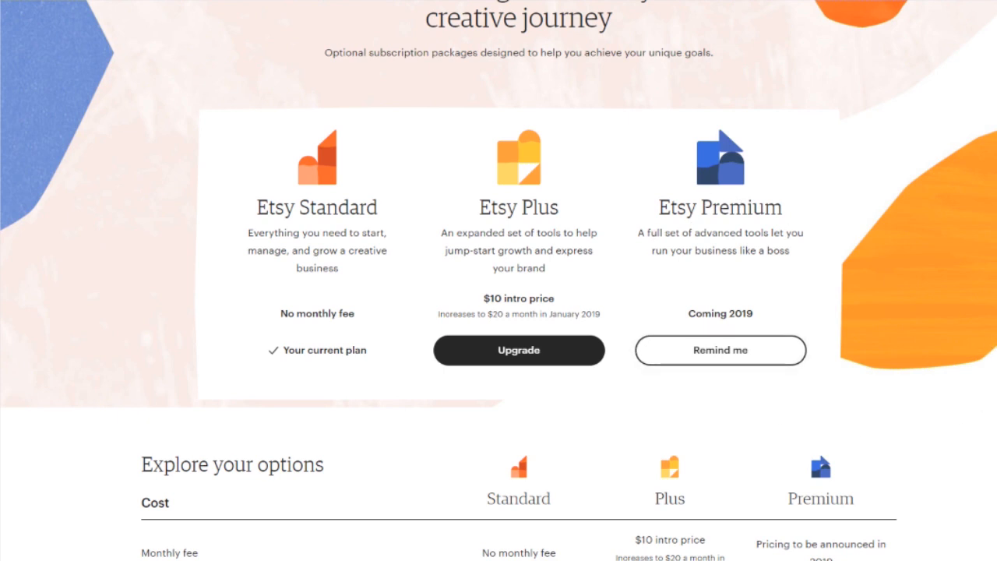
Recheck the cost and credits rows across the Standard, Plus and Premium plans.
{"action": "scroll", "coordinate": [966, 456], "scroll_direction": "down", "scroll_amount": 4}
{"action": "scroll", "coordinate": [959, 461], "scroll_direction": "up", "scroll_amount": 4}
{"action": "scroll", "coordinate": [752, 396], "scroll_direction": "down", "scroll_amount": 5}
{"action": "scroll", "coordinate": [808, 410], "scroll_direction": "down", "scroll_amount": 4}
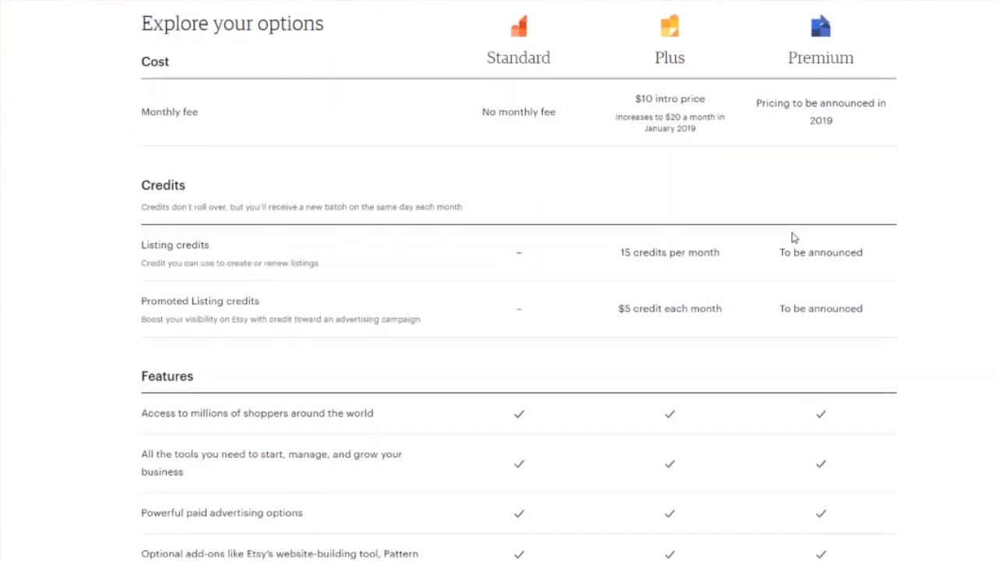
{"action": "scroll", "coordinate": [790, 196], "scroll_direction": "up", "scroll_amount": 3}
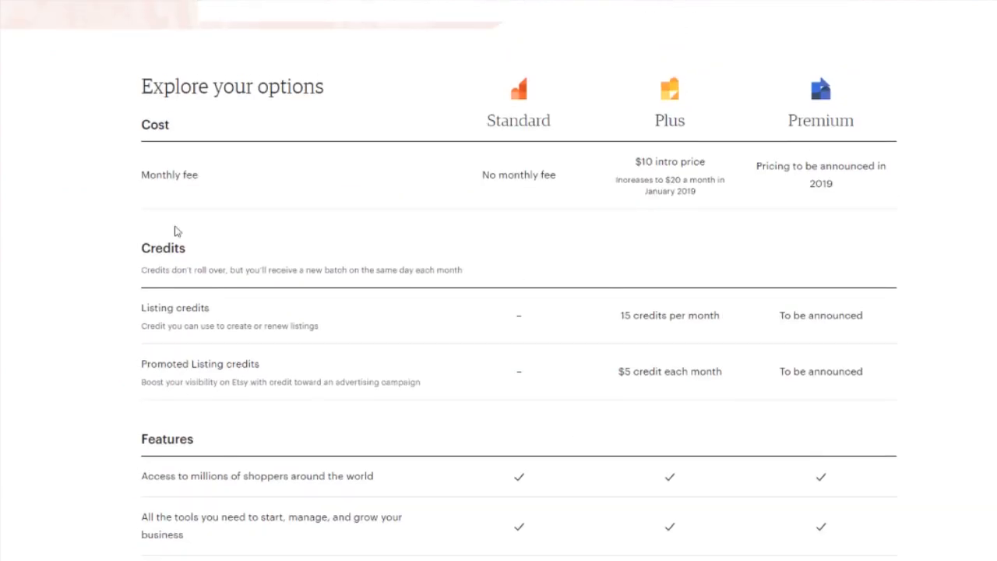
Upgrade the shop to Etsy Plus at the intro price and confirm the subscription.
{"action": "scroll", "coordinate": [748, 410], "scroll_direction": "up", "scroll_amount": 7}
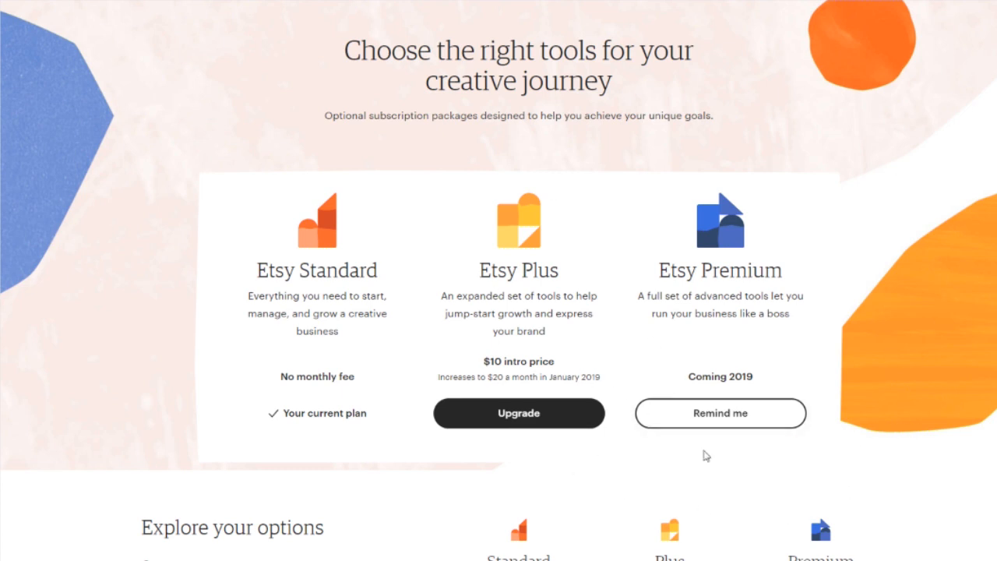
{"action": "left_click", "coordinate": [526, 418]}
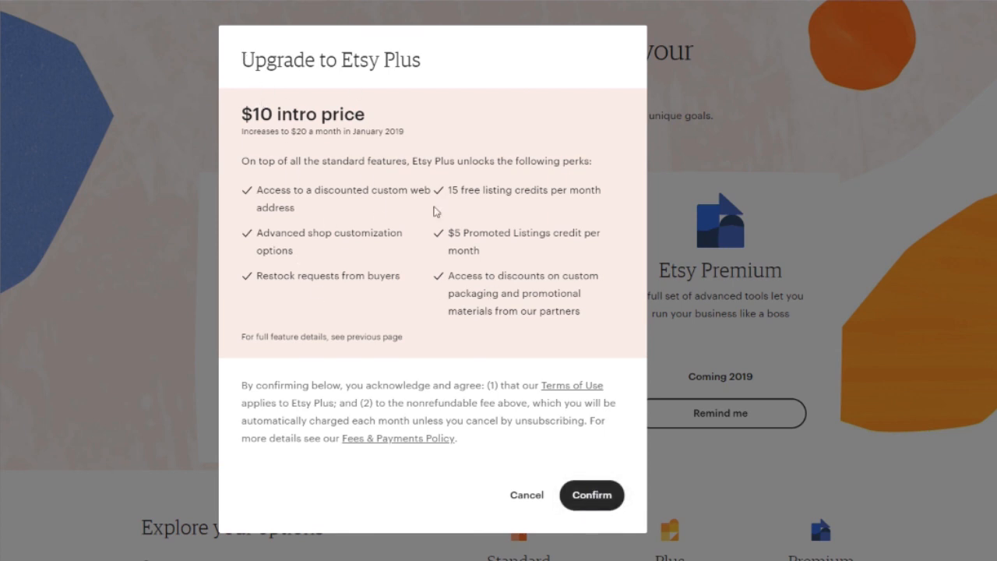
{"action": "left_click", "coordinate": [590, 498]}
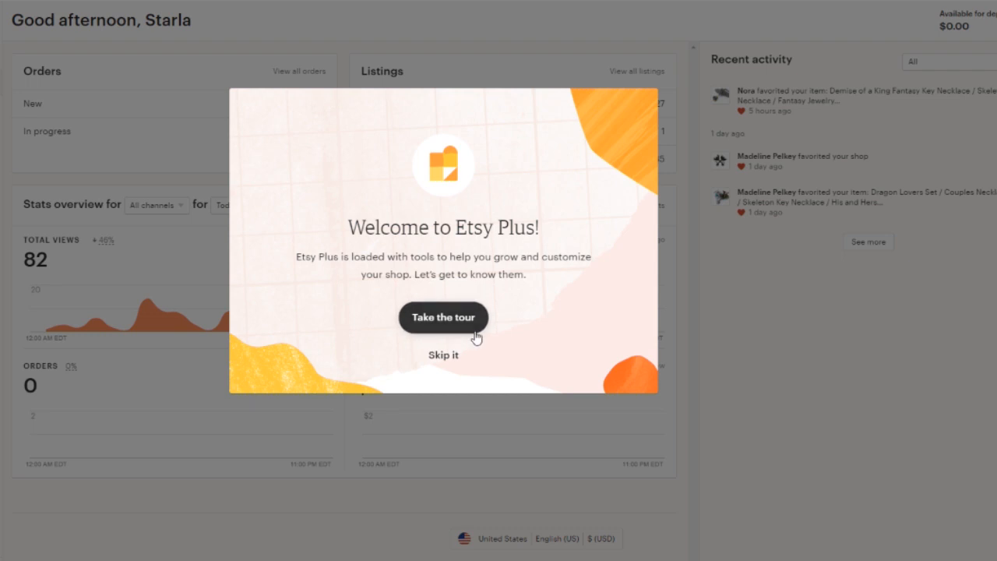
Take the Etsy Plus welcome tour, going through all of its feature cards to the end.
{"action": "left_click", "coordinate": [431, 326]}
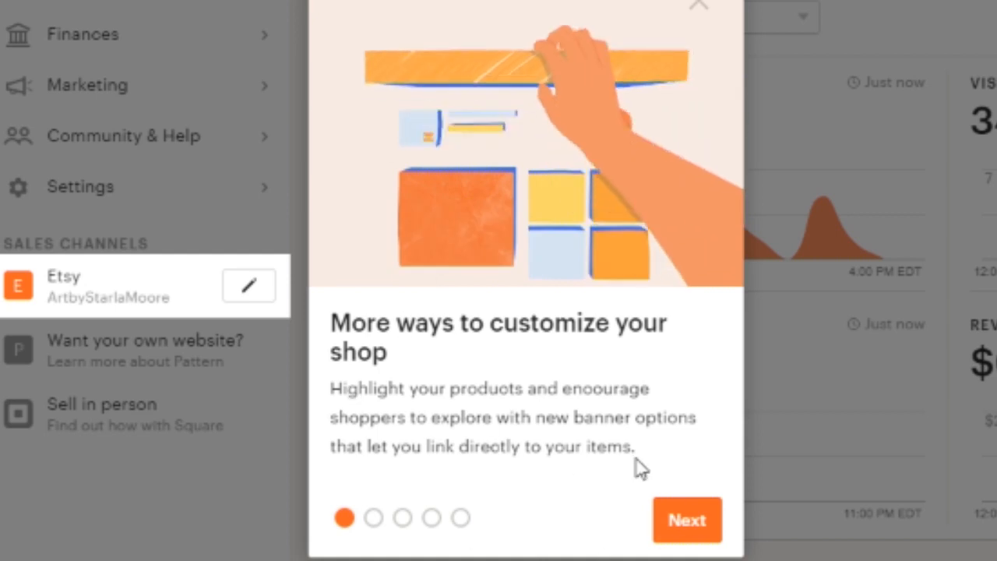
{"action": "left_click", "coordinate": [688, 531]}
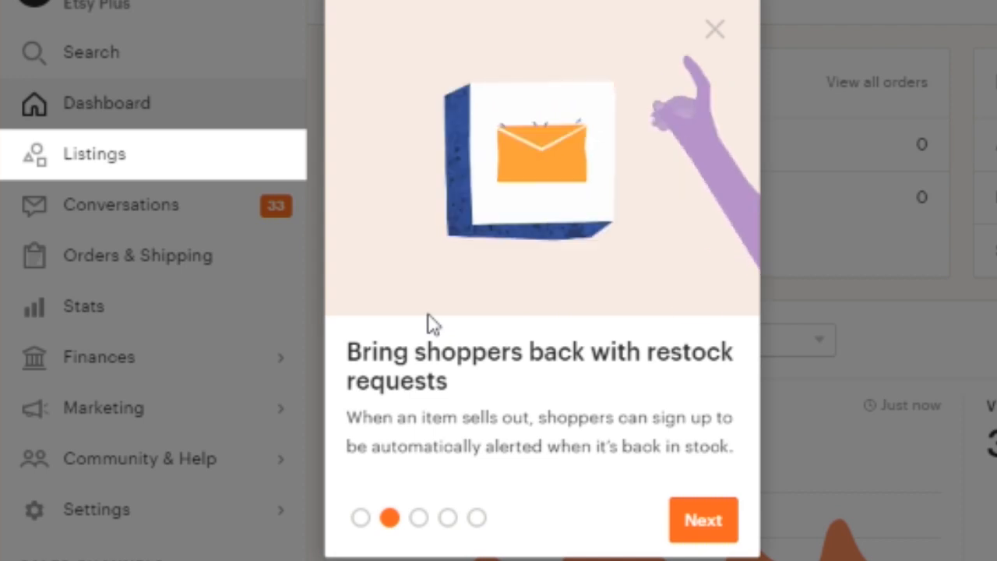
{"action": "left_click", "coordinate": [706, 522]}
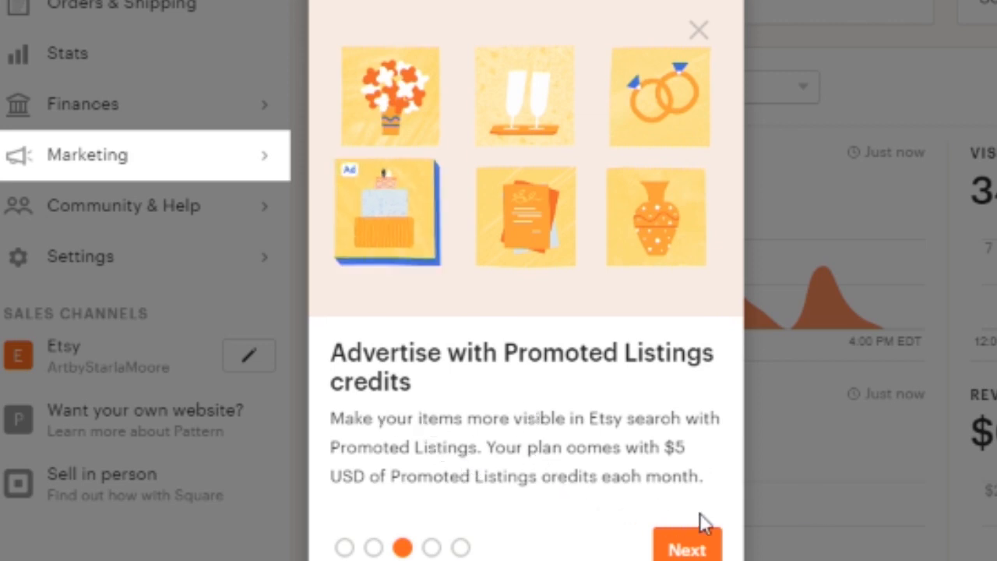
{"action": "left_click", "coordinate": [659, 543]}
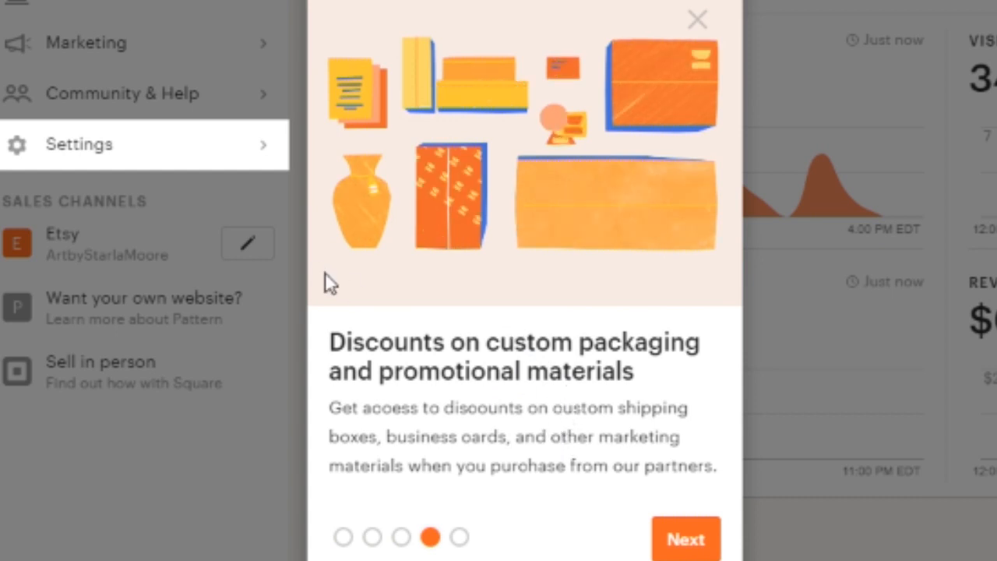
{"action": "left_click", "coordinate": [685, 539]}
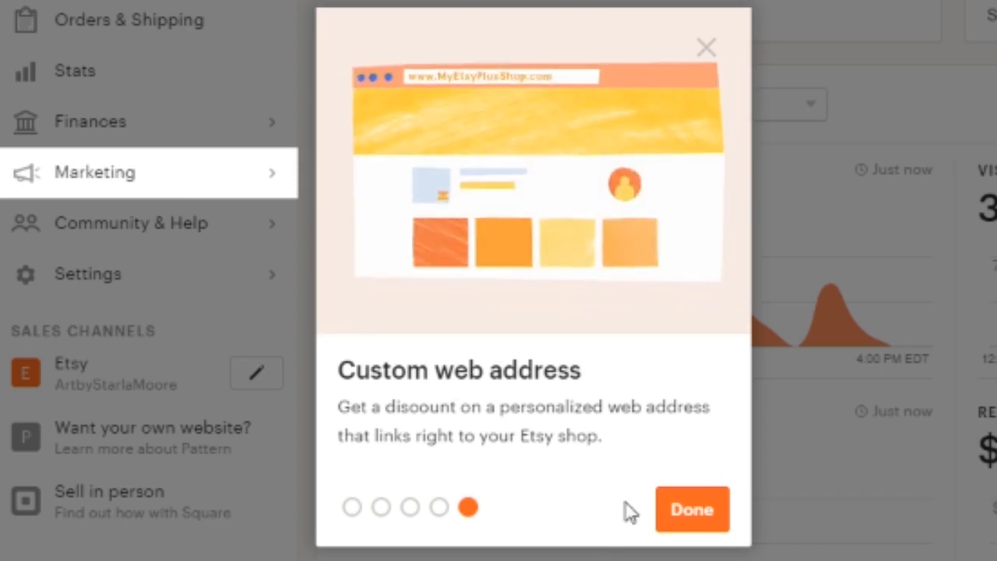
{"action": "left_click", "coordinate": [683, 518]}
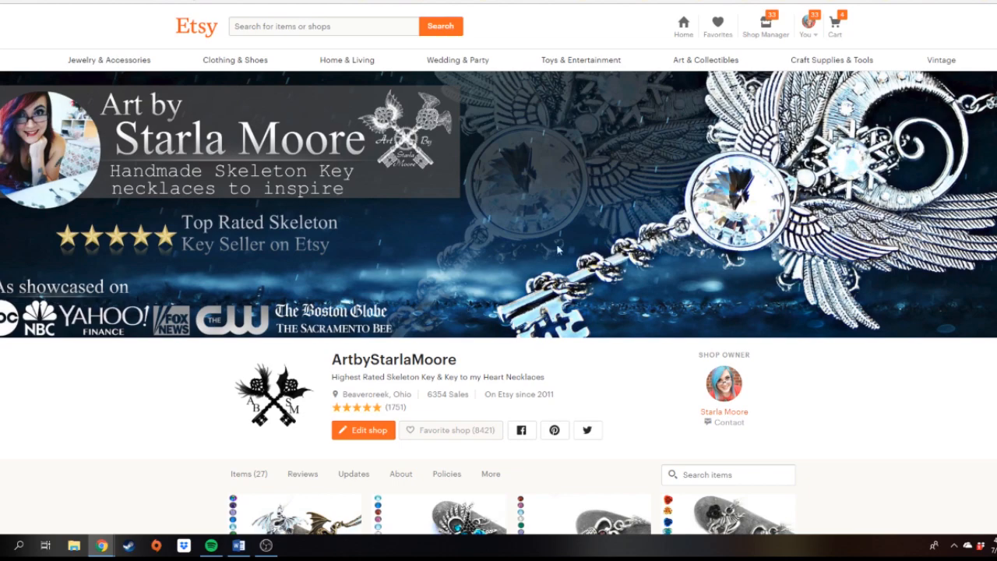
Look over the public shop page, open the shop for editing and start editing its banner.
{"action": "scroll", "coordinate": [164, 357], "scroll_direction": "down", "scroll_amount": 10}
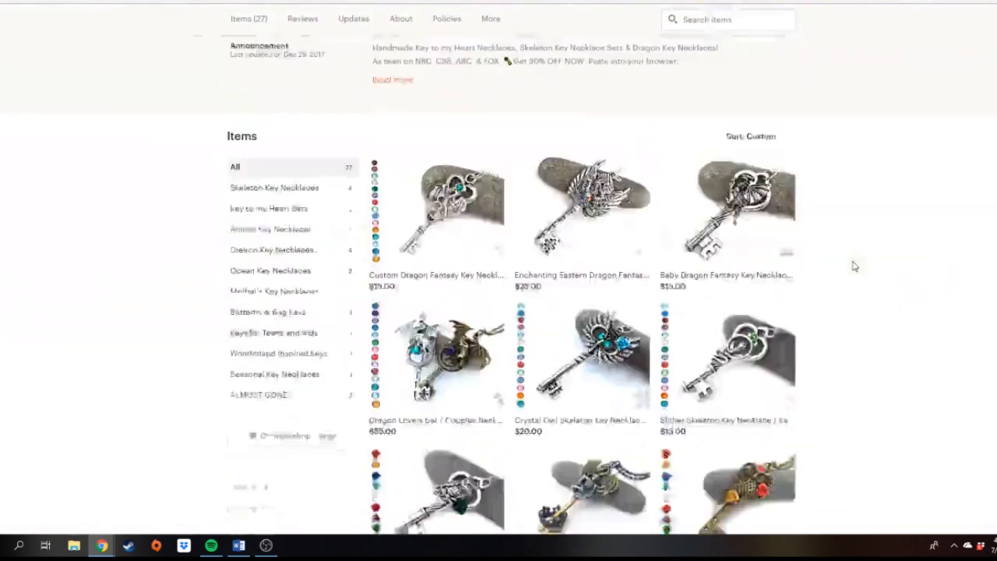
{"action": "scroll", "coordinate": [871, 325], "scroll_direction": "up", "scroll_amount": 5}
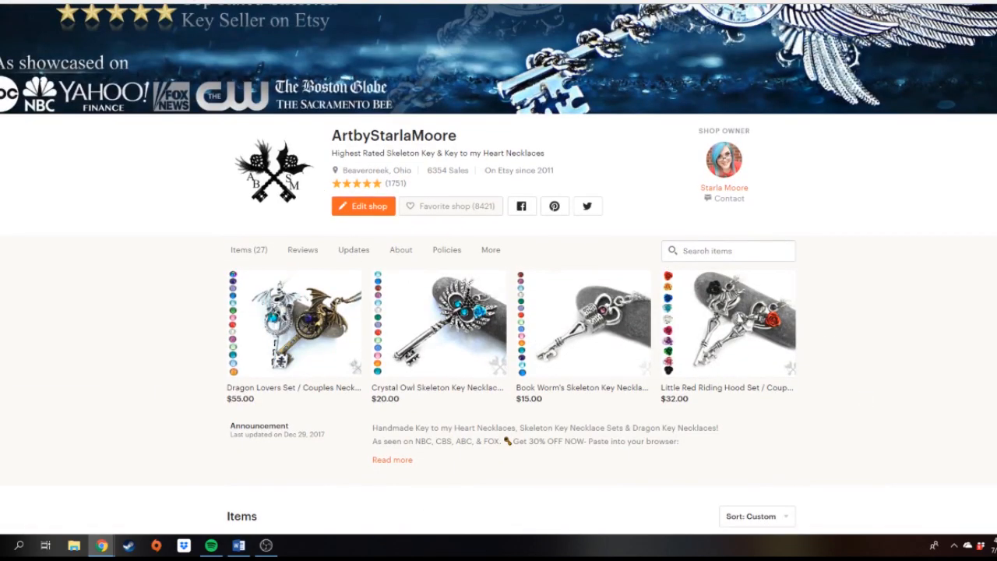
{"action": "scroll", "coordinate": [33, 231], "scroll_direction": "up", "scroll_amount": 4}
{"action": "scroll", "coordinate": [602, 322], "scroll_direction": "down", "scroll_amount": 1}
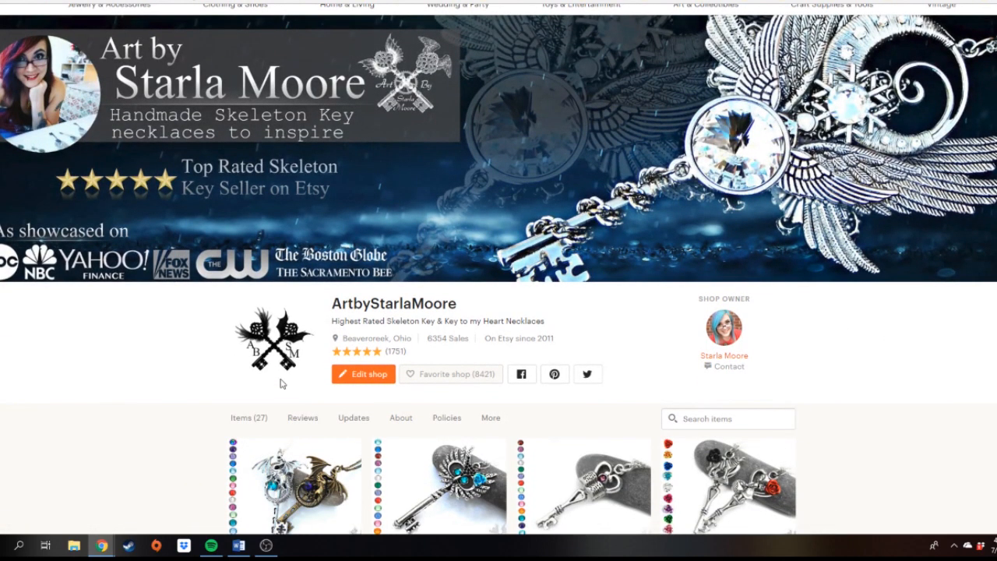
{"action": "left_click", "coordinate": [363, 374]}
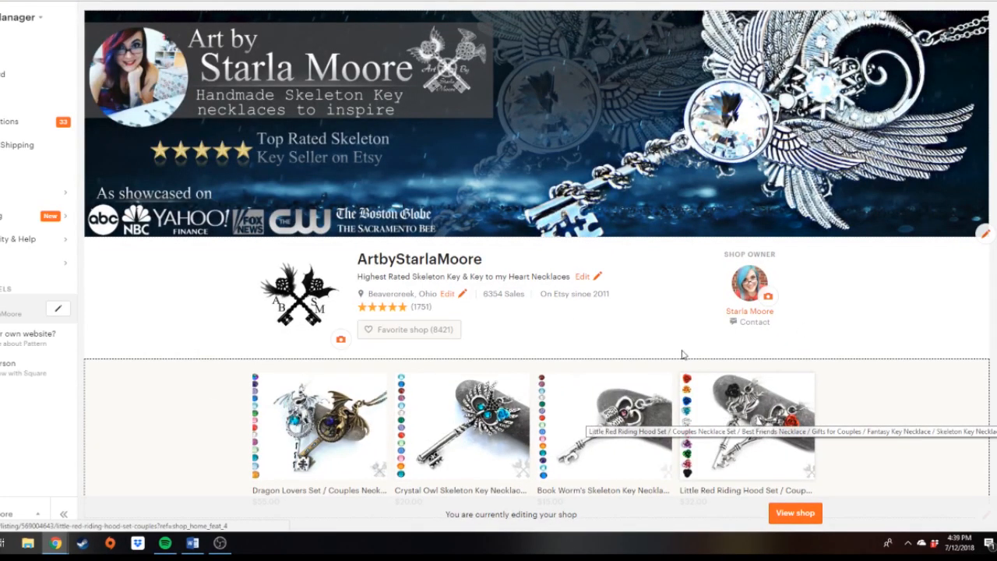
{"action": "left_click", "coordinate": [984, 237]}
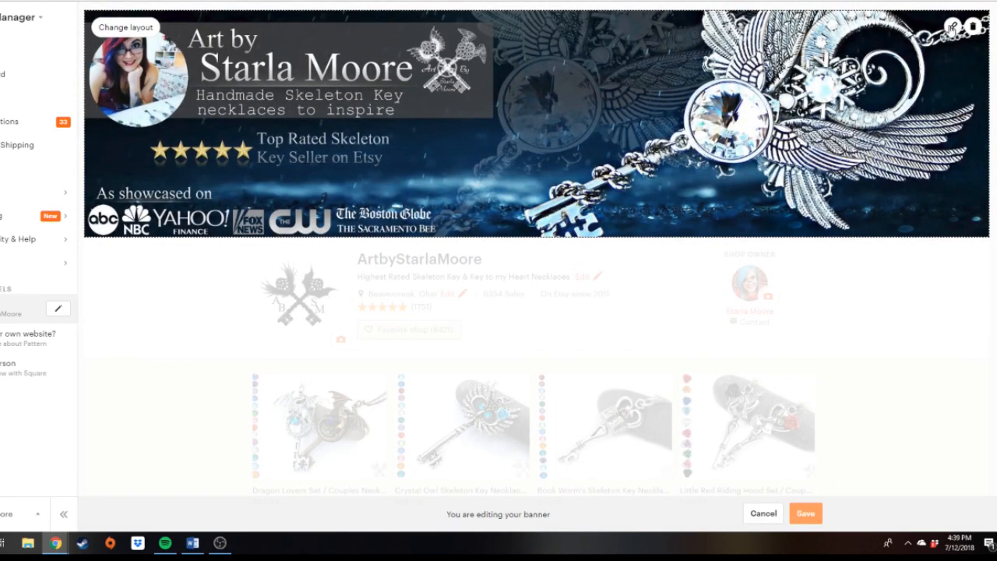
Add a link to the banner image that takes shoppers to the Dragon Key Necklaces section.
{"action": "left_click", "coordinate": [953, 28]}
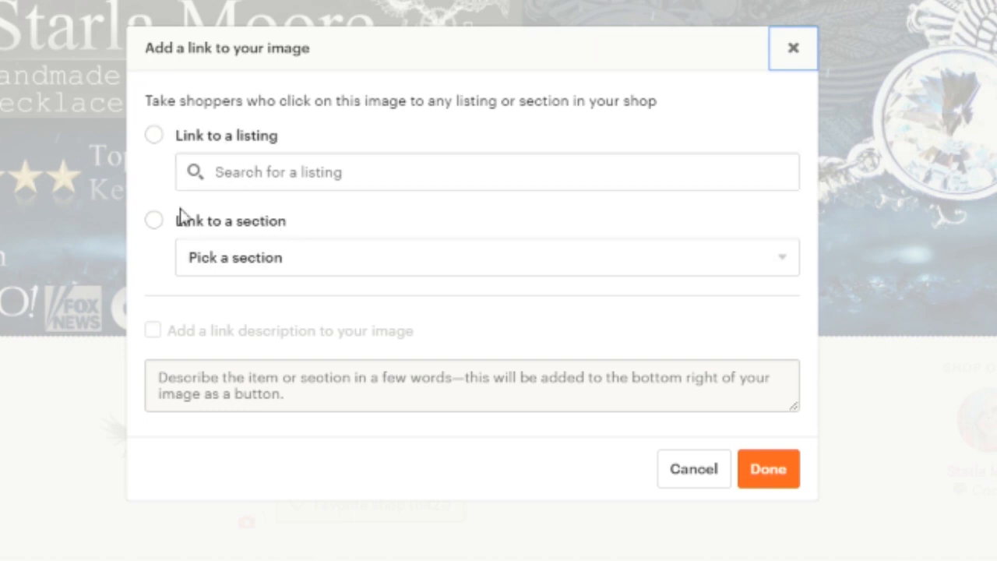
{"action": "left_click", "coordinate": [157, 221]}
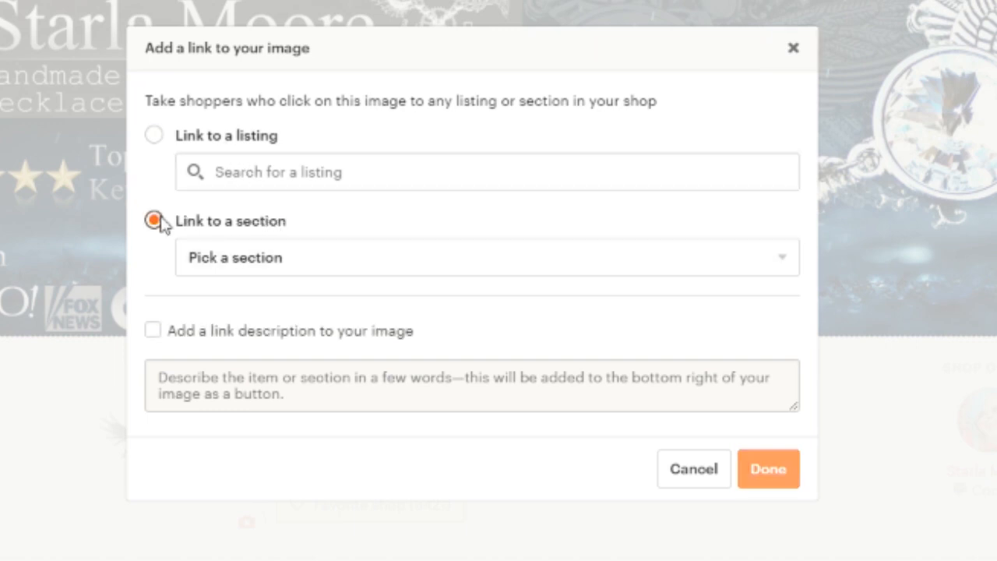
{"action": "left_click", "coordinate": [660, 274]}
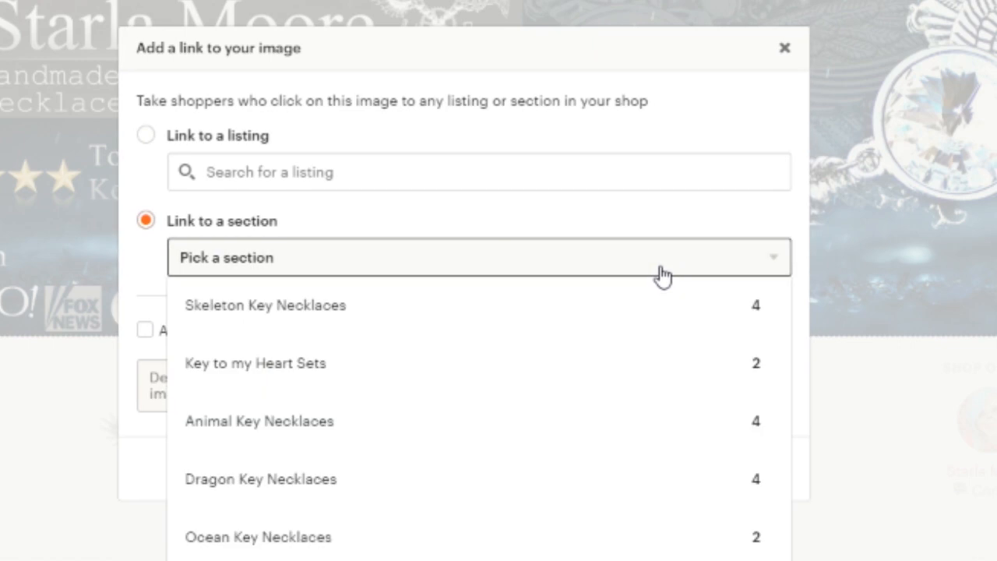
{"action": "scroll", "coordinate": [371, 309], "scroll_direction": "down", "scroll_amount": 1}
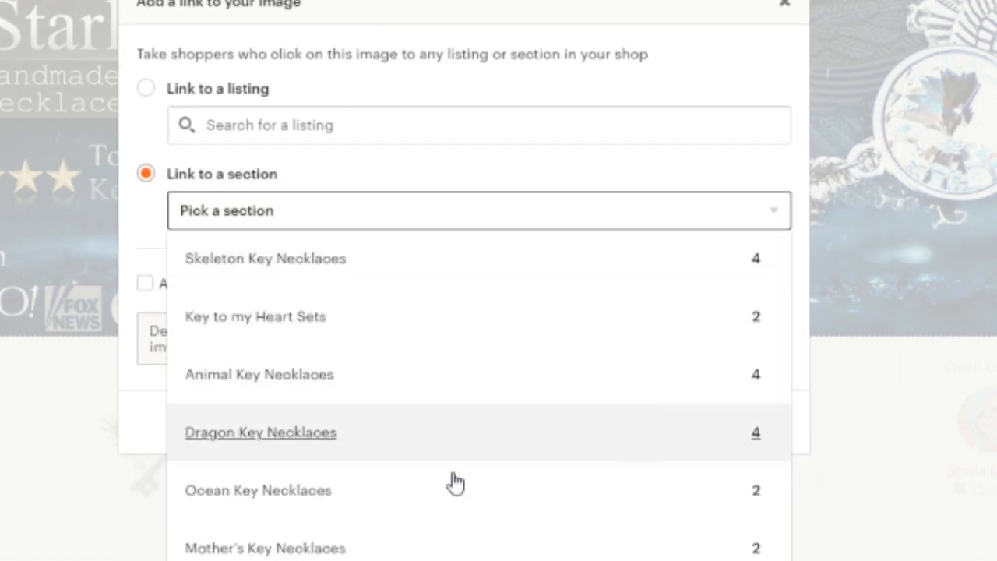
{"action": "left_click", "coordinate": [273, 433]}
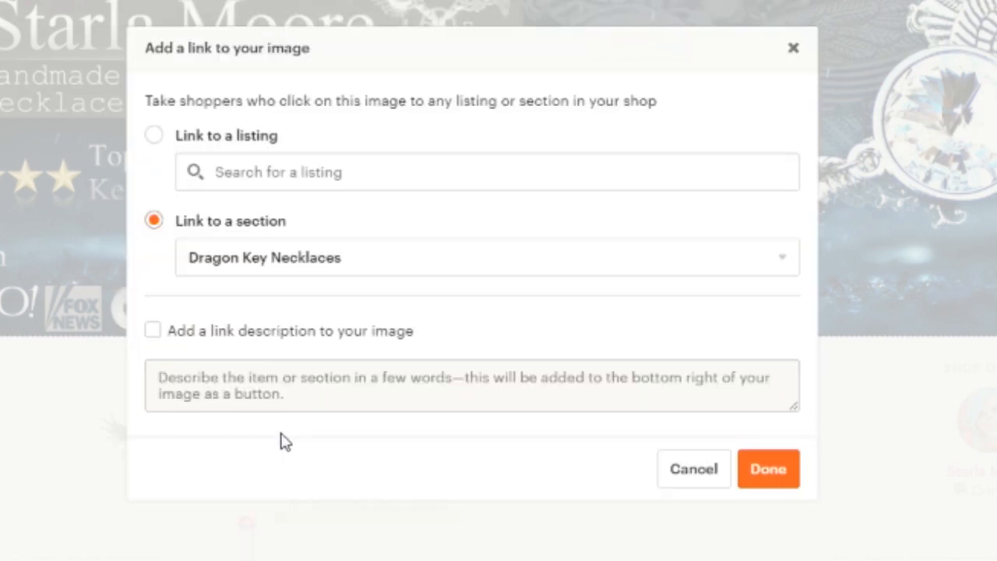
Add the link description "Explore Etsy's highest rated skeleton key shop!" to the banner image and apply the link.
{"action": "left_click", "coordinate": [316, 397]}
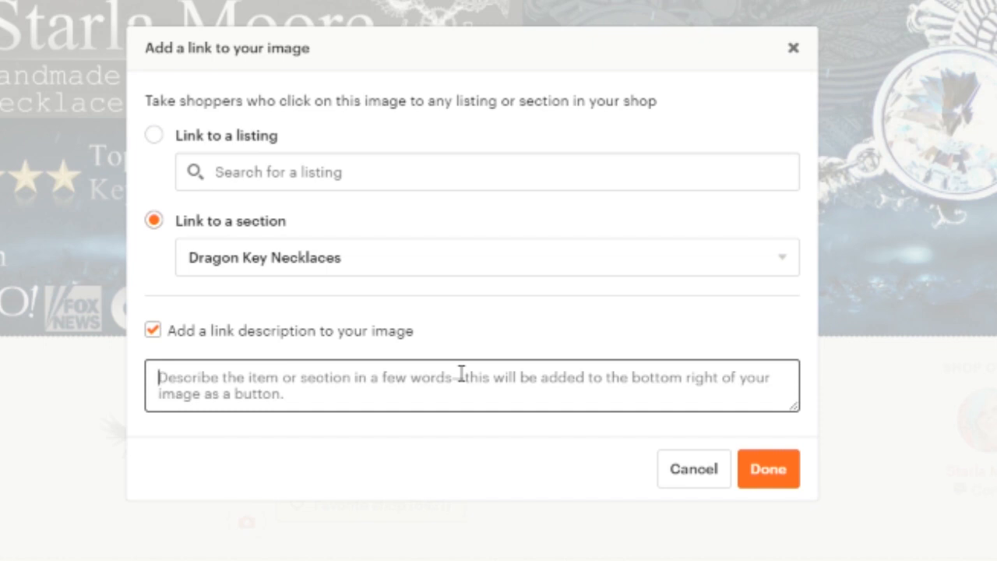
{"action": "type", "text": "Explore "}
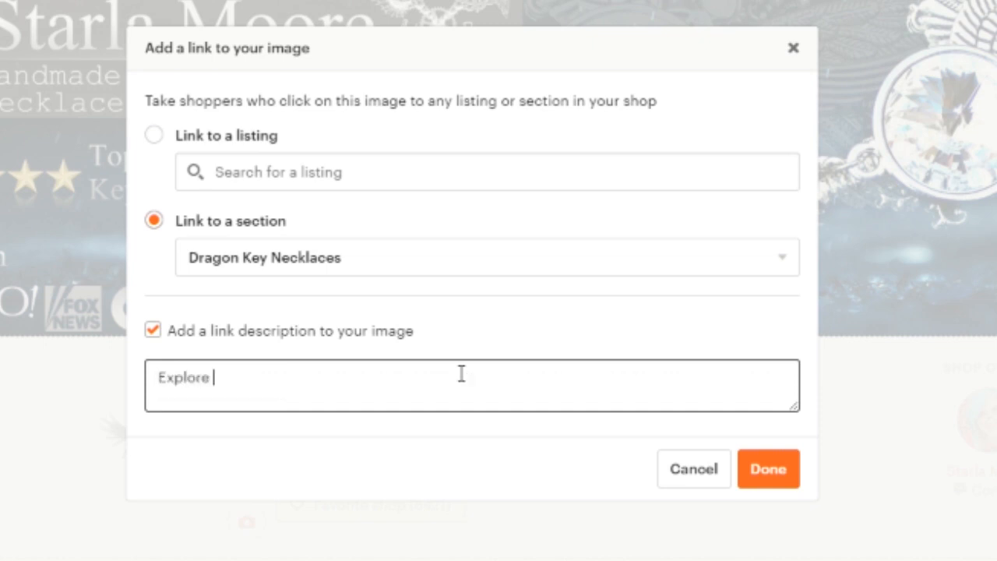
{"action": "type", "text": "Etsy's highest rated skeleton key shop!"}
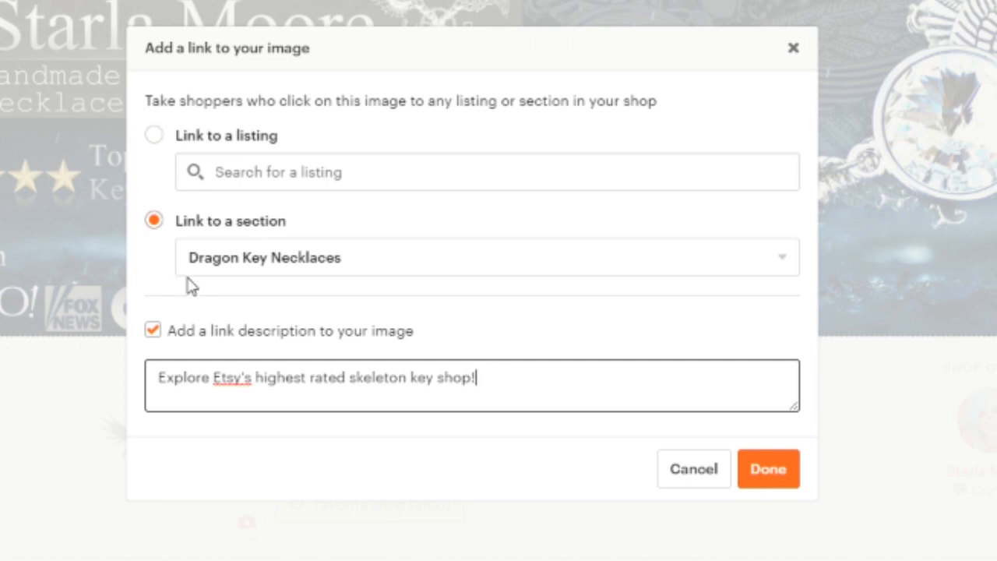
{"action": "left_click", "coordinate": [768, 473]}
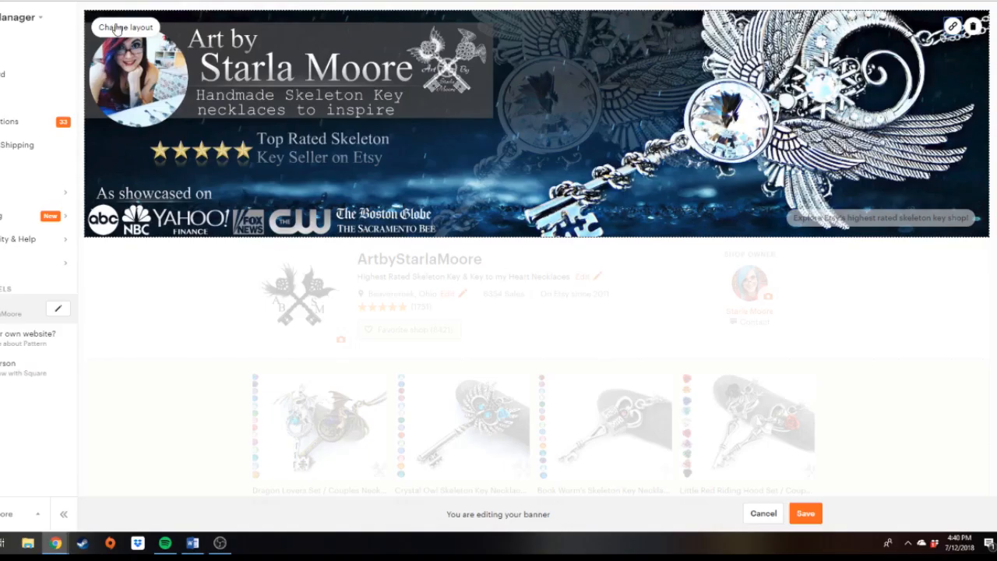
Review the available banner styles, preview Carousel, and keep the Big Banner layout.
{"action": "left_click", "coordinate": [124, 29]}
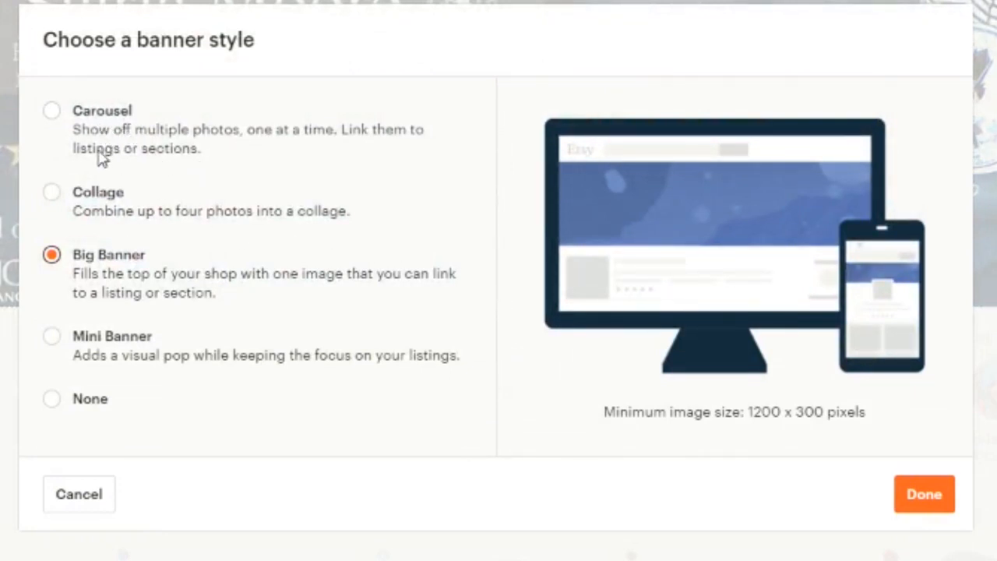
{"action": "left_click_drag", "start_coordinate": [99, 131], "coordinate": [206, 148]}
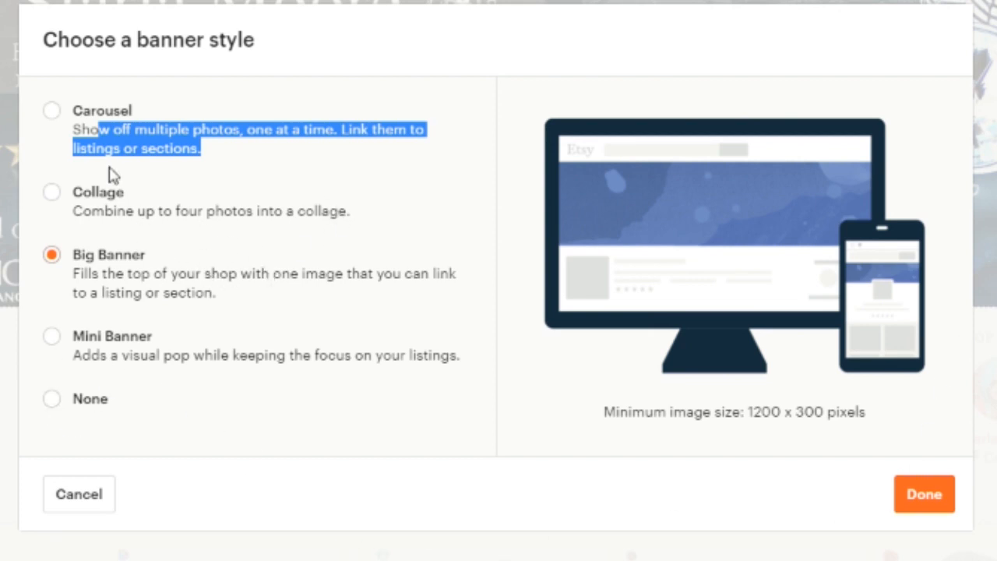
{"action": "left_click", "coordinate": [52, 114]}
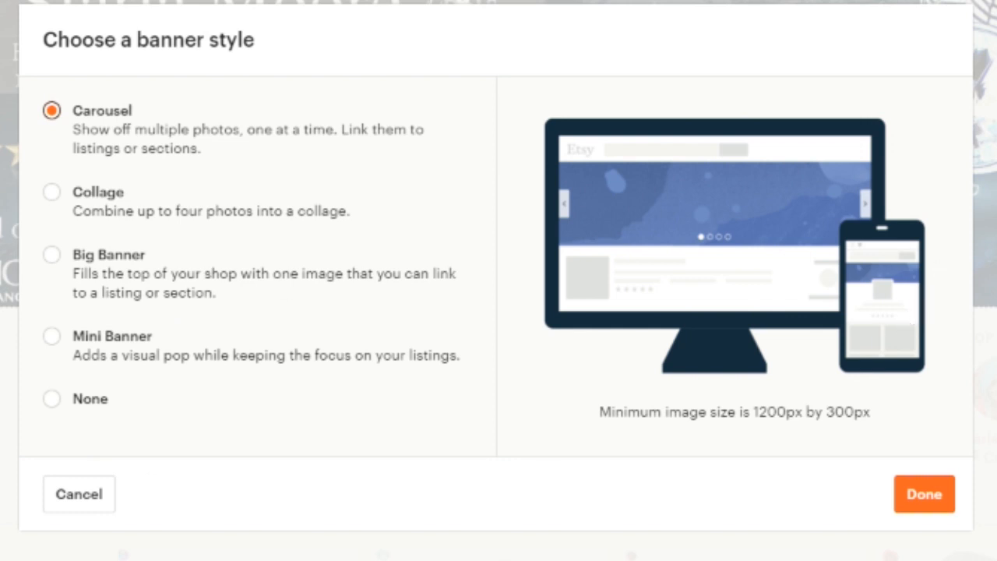
{"action": "left_click", "coordinate": [48, 258]}
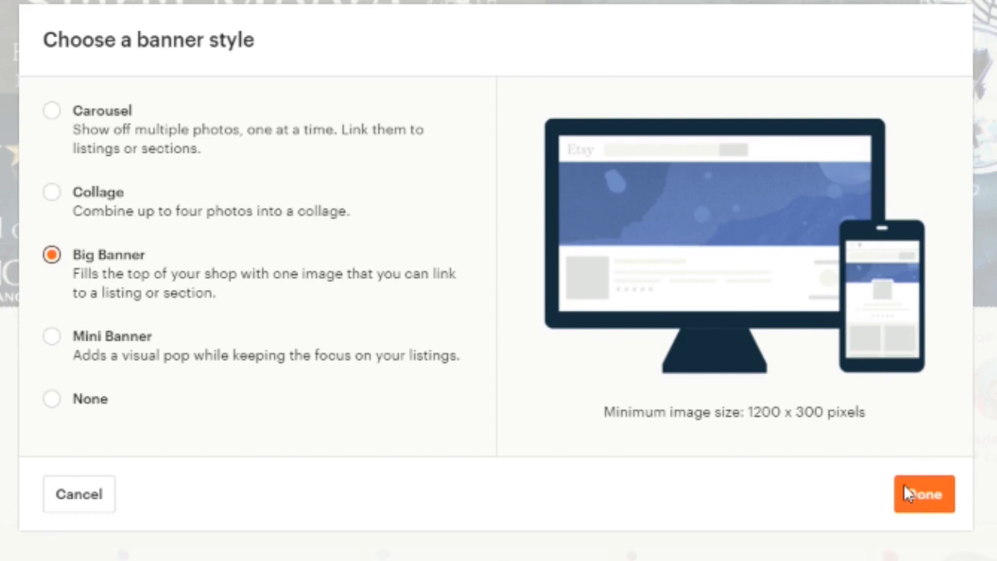
{"action": "left_click", "coordinate": [926, 496]}
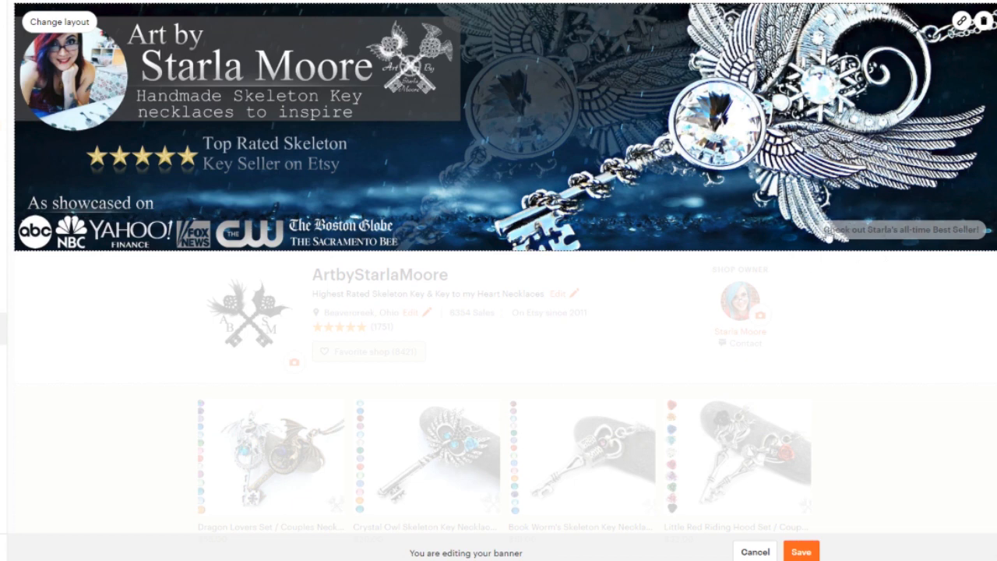
Try to save the edited banner, look it over on the shop page, and cancel the banner editing.
{"action": "left_click", "coordinate": [804, 556]}
{"action": "left_click", "coordinate": [801, 554]}
{"action": "scroll", "coordinate": [275, 444], "scroll_direction": "down", "scroll_amount": 1}
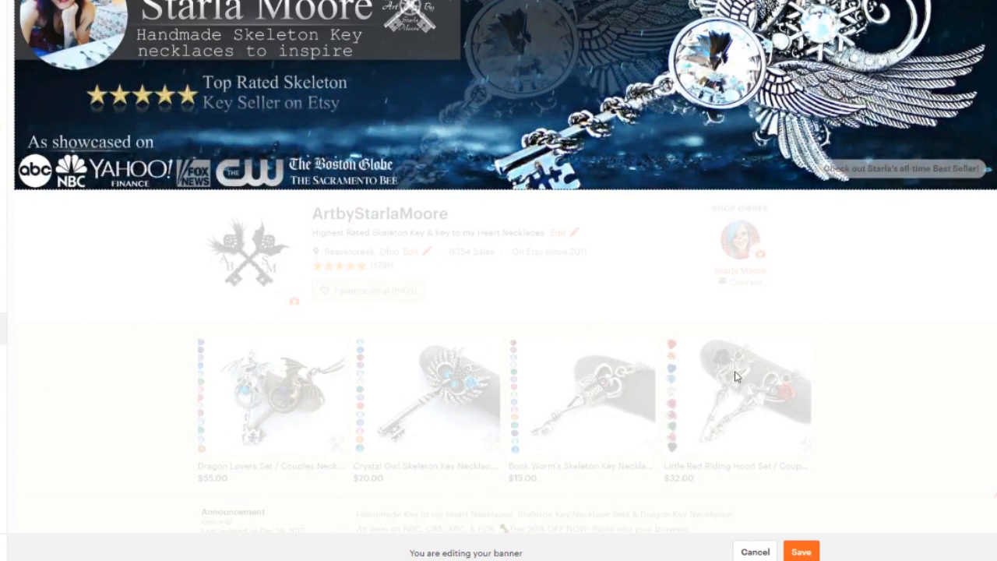
{"action": "scroll", "coordinate": [736, 377], "scroll_direction": "up", "scroll_amount": 1}
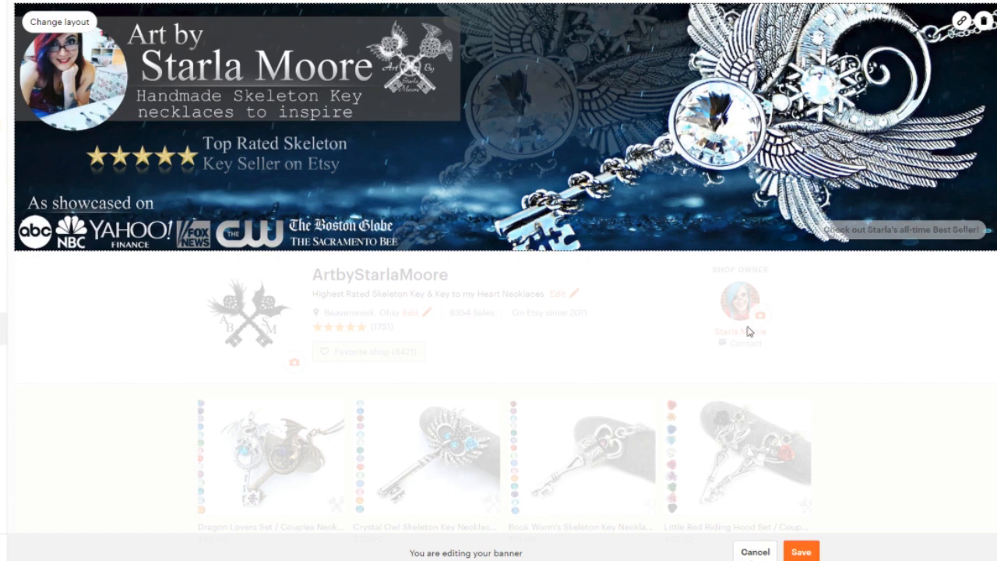
{"action": "left_click", "coordinate": [756, 553]}
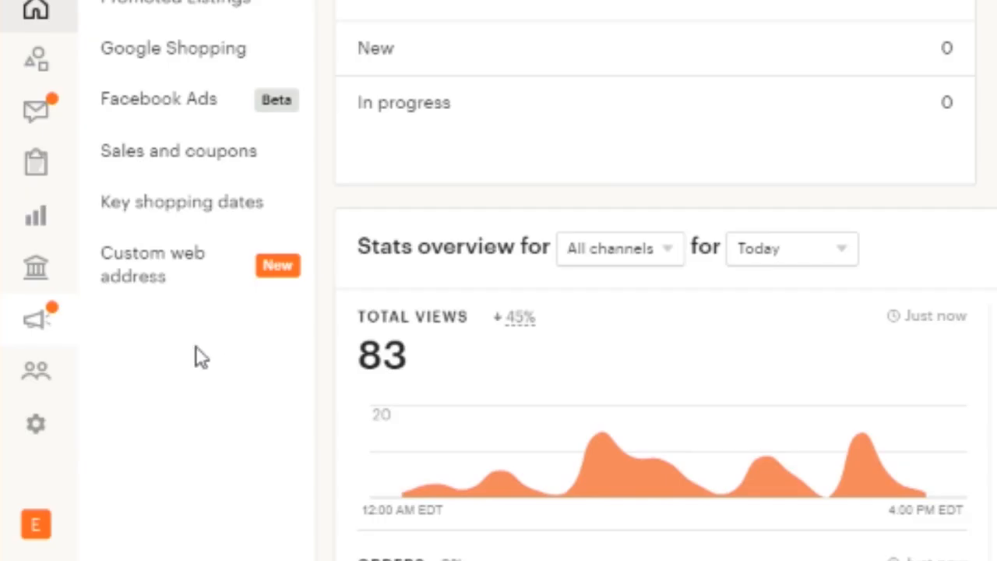
Open the custom web address page and read its benefits down to the discount section.
{"action": "left_click", "coordinate": [134, 283]}
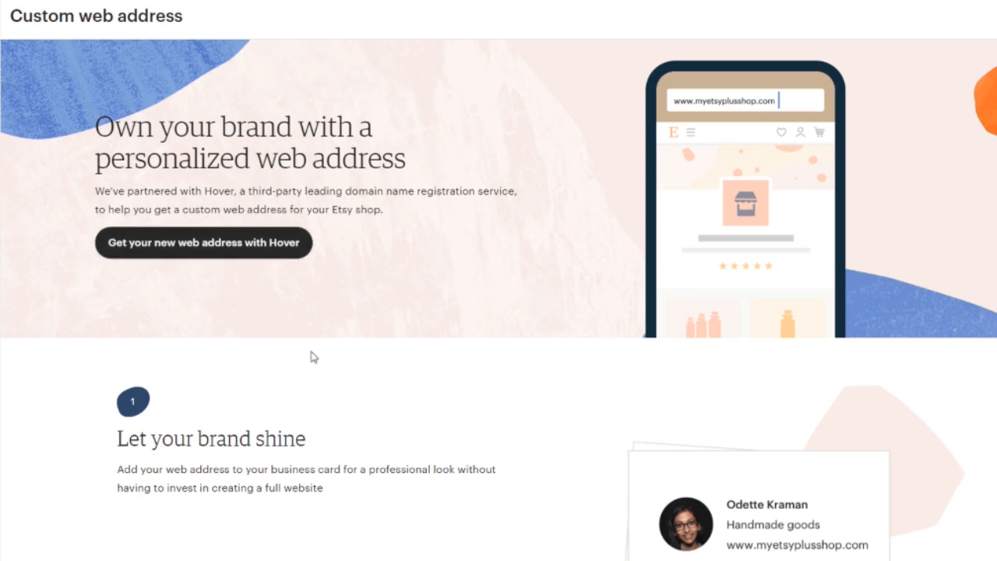
{"action": "scroll", "coordinate": [309, 353], "scroll_direction": "down", "scroll_amount": 2}
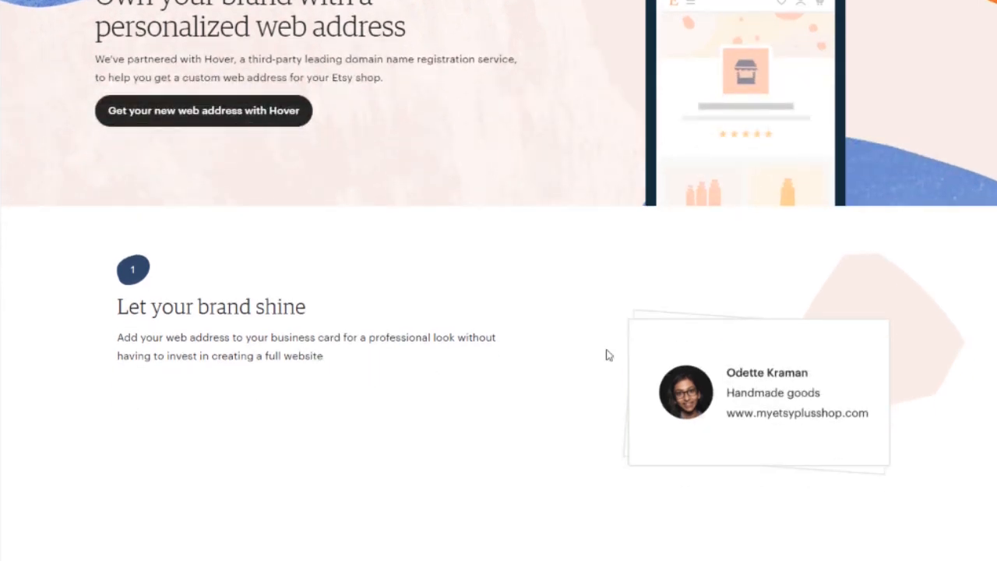
{"action": "scroll", "coordinate": [534, 350], "scroll_direction": "up", "scroll_amount": 2}
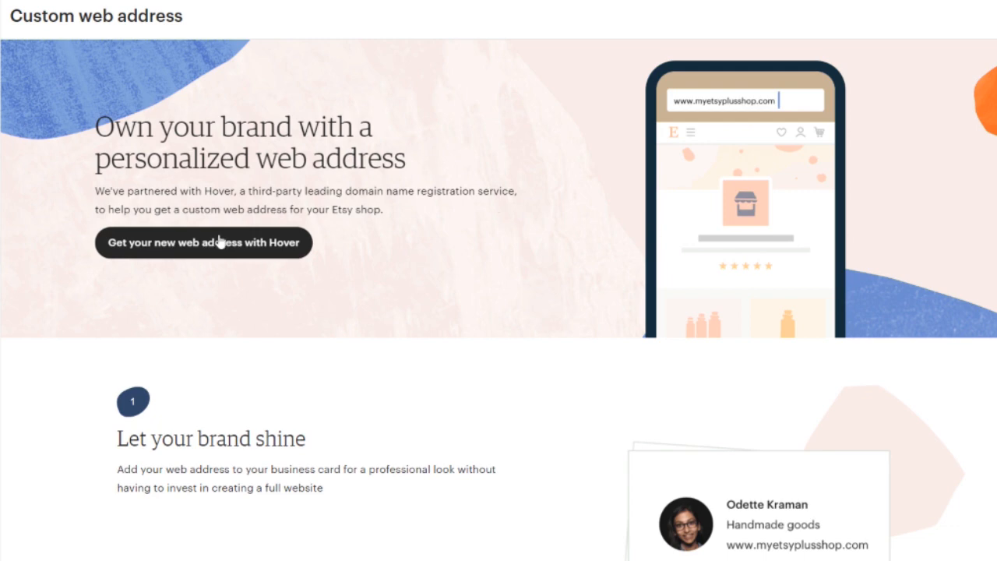
{"action": "scroll", "coordinate": [338, 164], "scroll_direction": "down", "scroll_amount": 10}
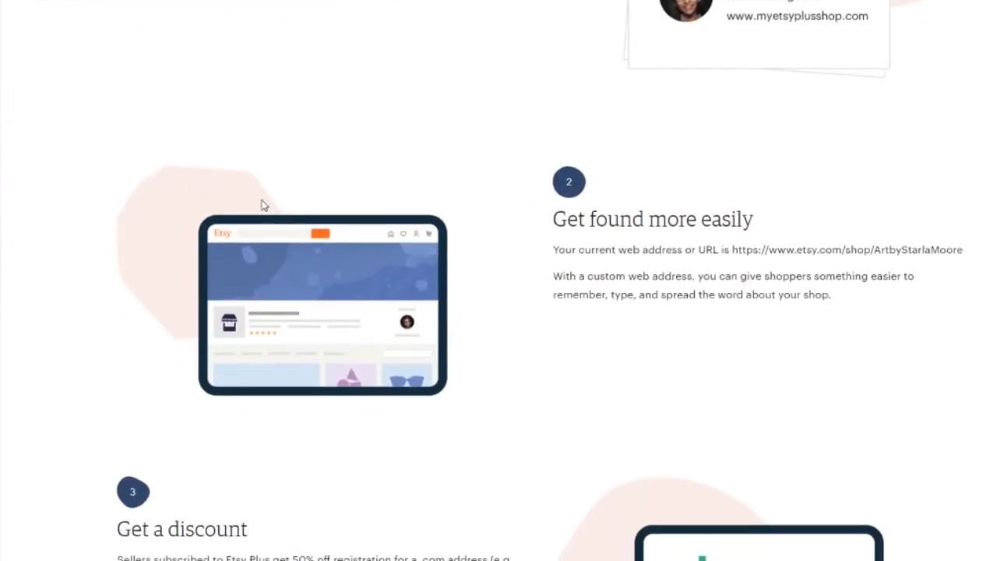
{"action": "scroll", "coordinate": [200, 207], "scroll_direction": "down", "scroll_amount": 3}
{"action": "scroll", "coordinate": [312, 250], "scroll_direction": "up", "scroll_amount": 3}
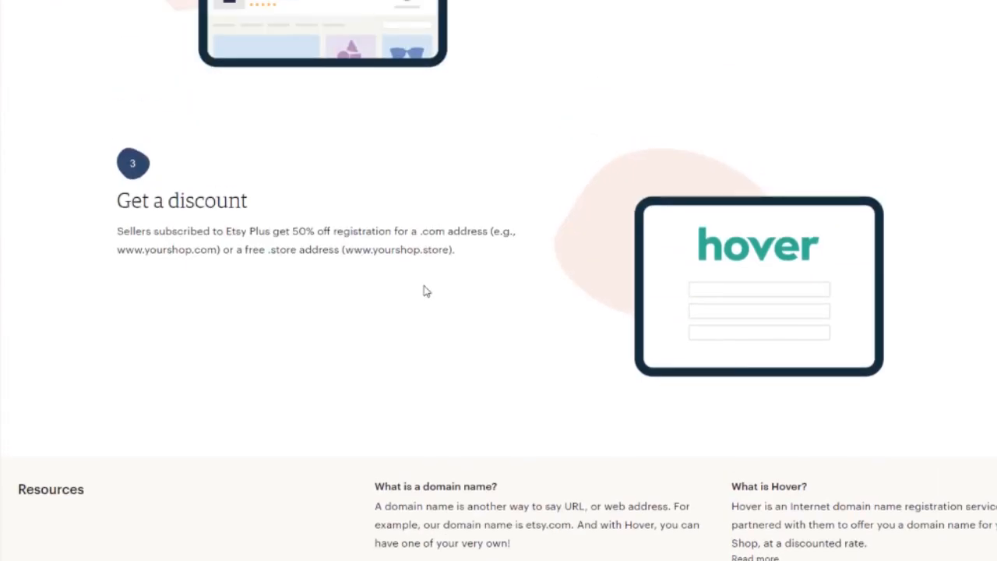
Examine the Etsy Plus domain discount terms and the Resources section, and return to the Hover web address offer.
{"action": "scroll", "coordinate": [590, 332], "scroll_direction": "down", "scroll_amount": 2}
{"action": "left_click_drag", "start_coordinate": [455, 118], "coordinate": [345, 122]}
{"action": "left_click", "coordinate": [248, 116]}
{"action": "left_click", "coordinate": [359, 114]}
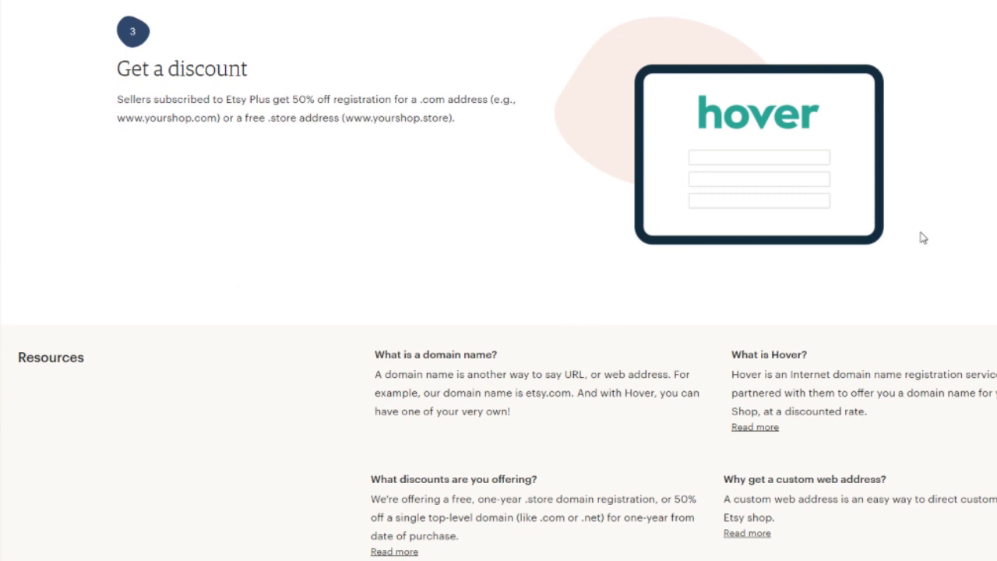
{"action": "scroll", "coordinate": [352, 270], "scroll_direction": "down", "scroll_amount": 1}
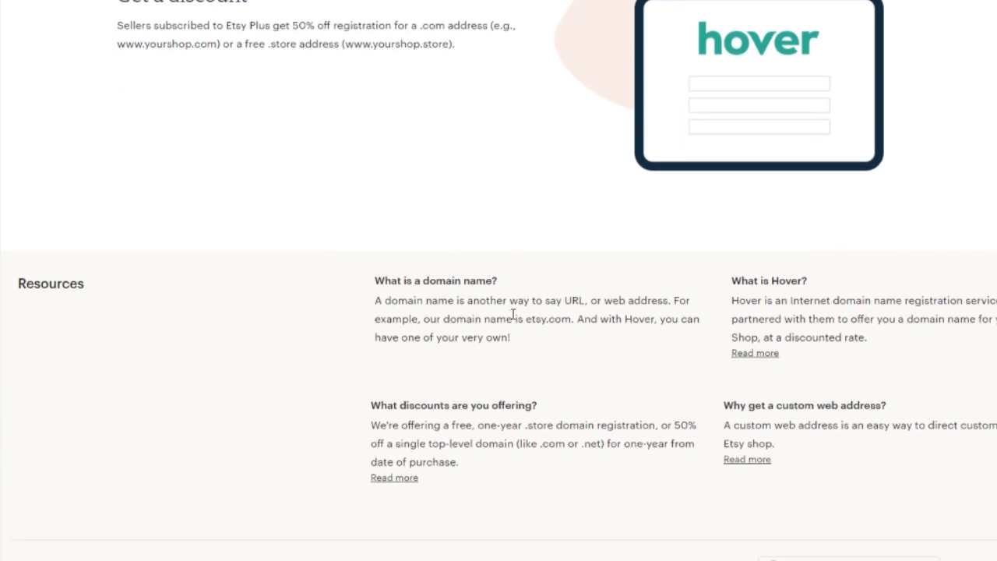
{"action": "scroll", "coordinate": [844, 390], "scroll_direction": "up", "scroll_amount": 10}
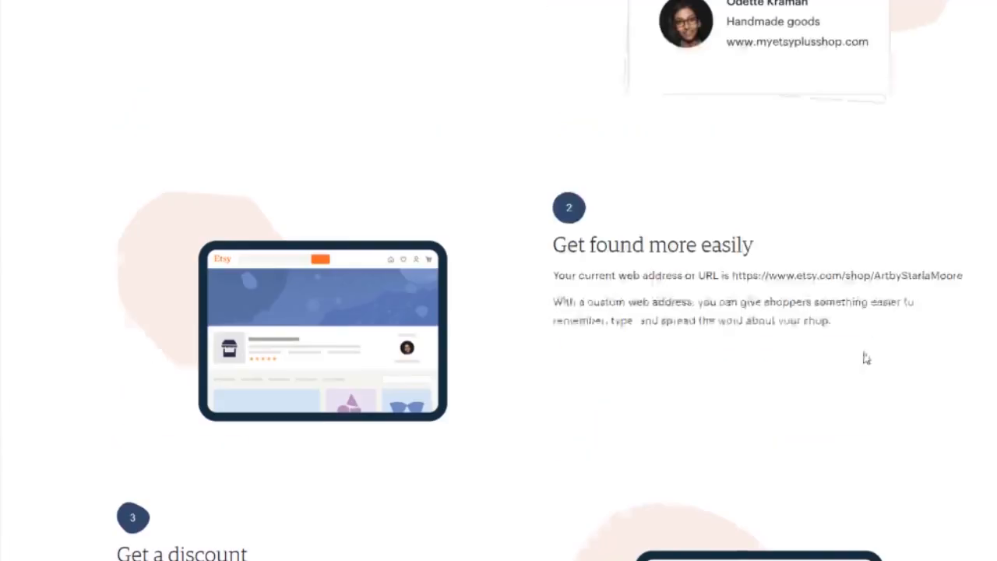
{"action": "scroll", "coordinate": [892, 358], "scroll_direction": "up", "scroll_amount": 1}
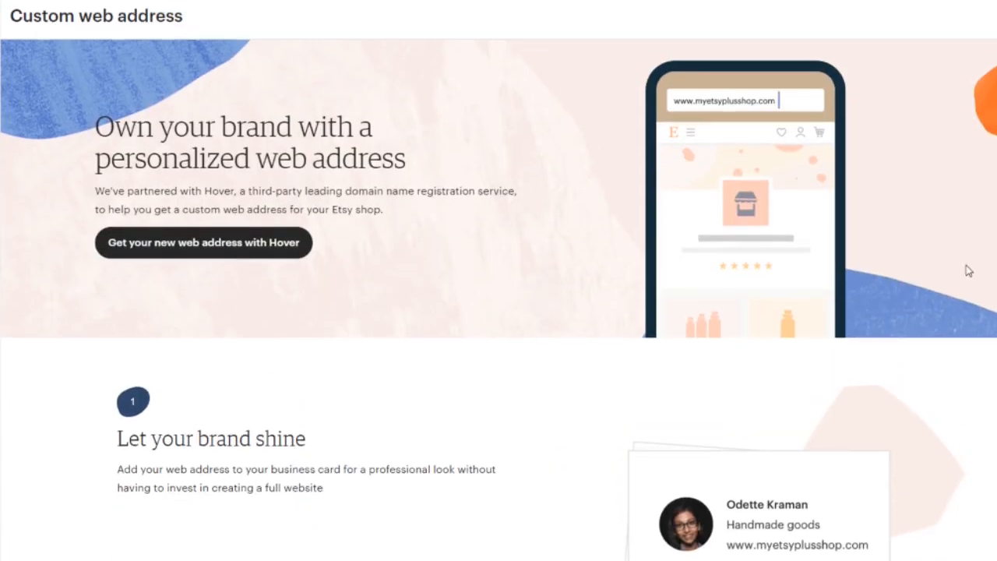